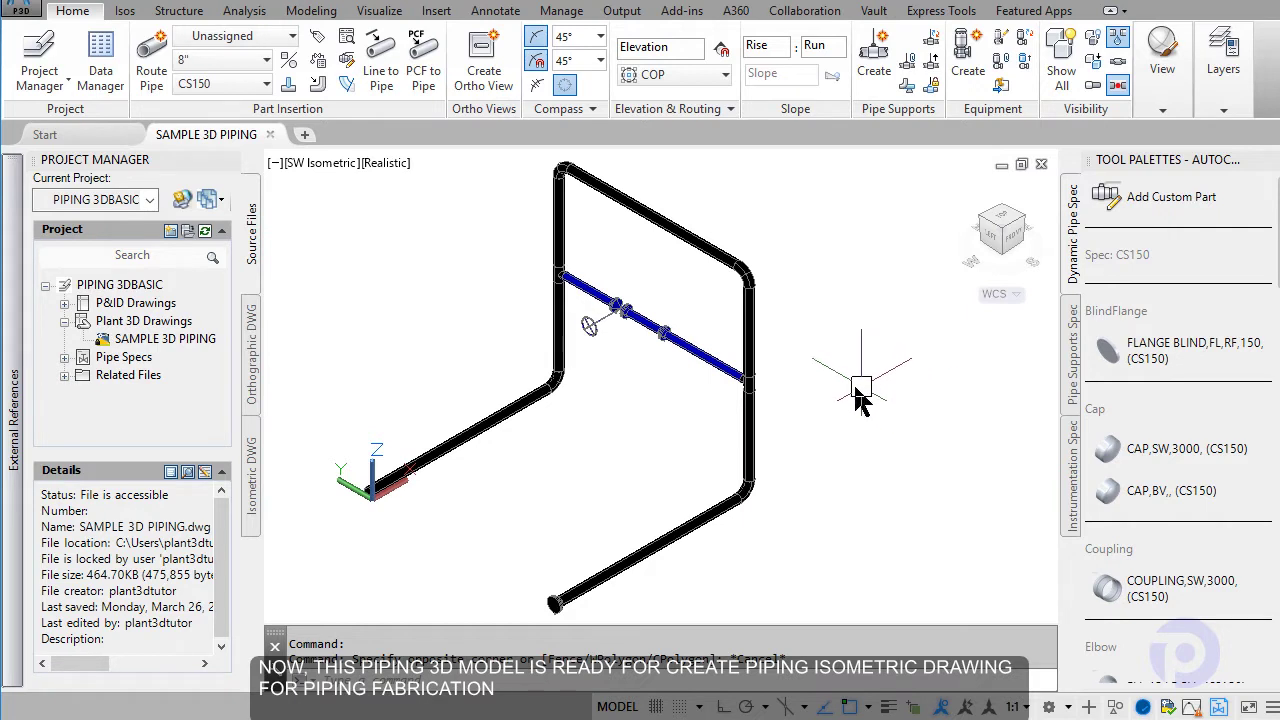
Pick the lower-left pipe and extend the selection to its Entire Line Number.
{"action": "left_click", "coordinate": [485, 437]}
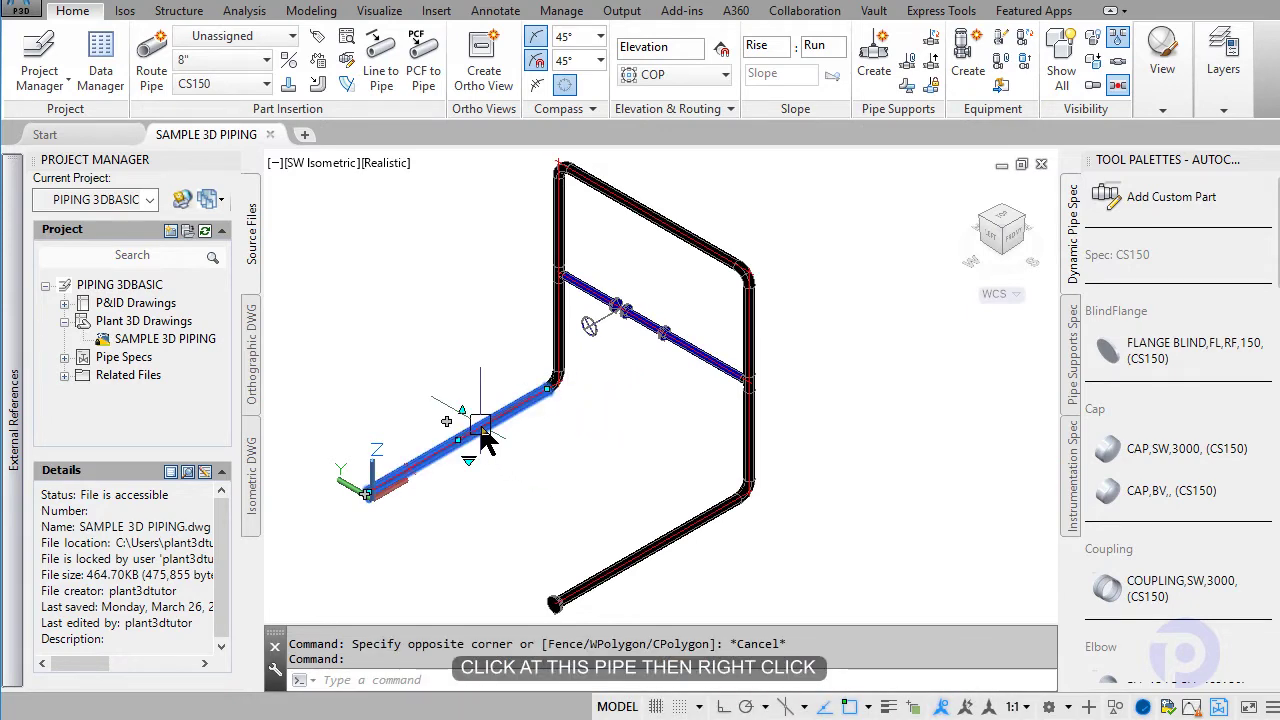
{"action": "right_click", "coordinate": [483, 437]}
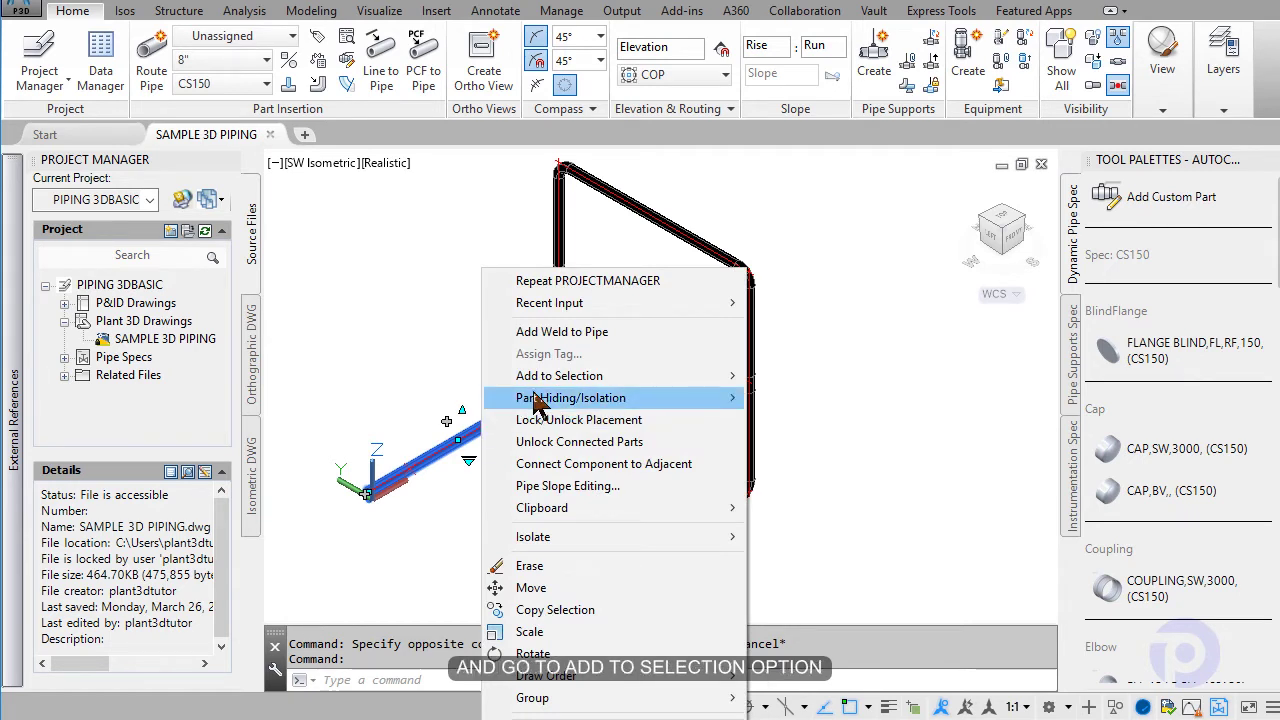
{"action": "mouse_move", "coordinate": [568, 382]}
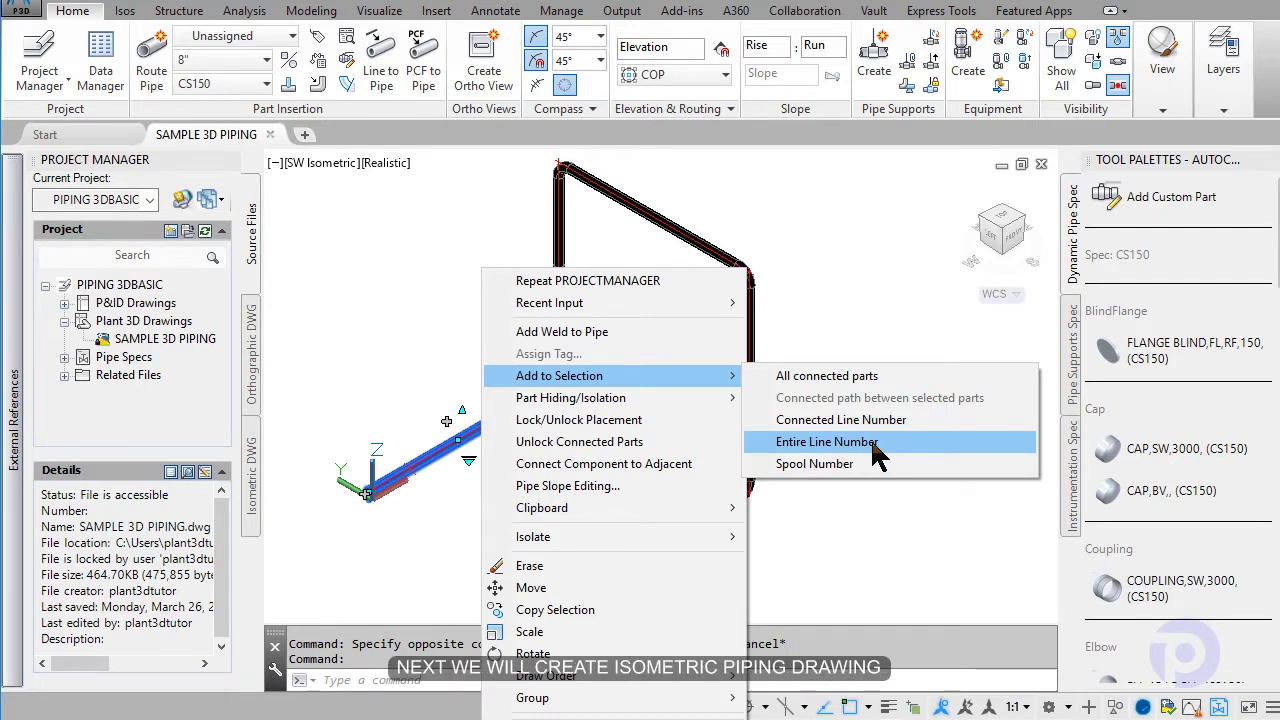
{"action": "left_click", "coordinate": [840, 450]}
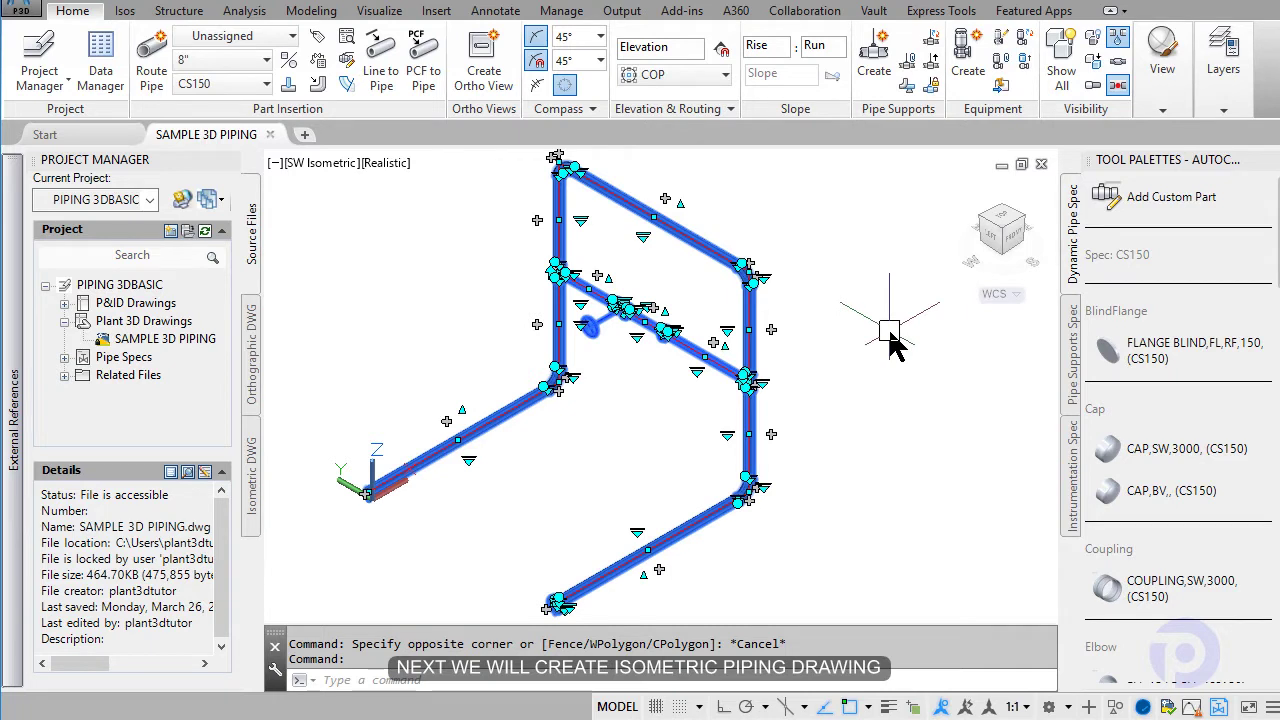
Create a Check_A2 quick iso of the selected line and view its creation results.
{"action": "left_click", "coordinate": [125, 12]}
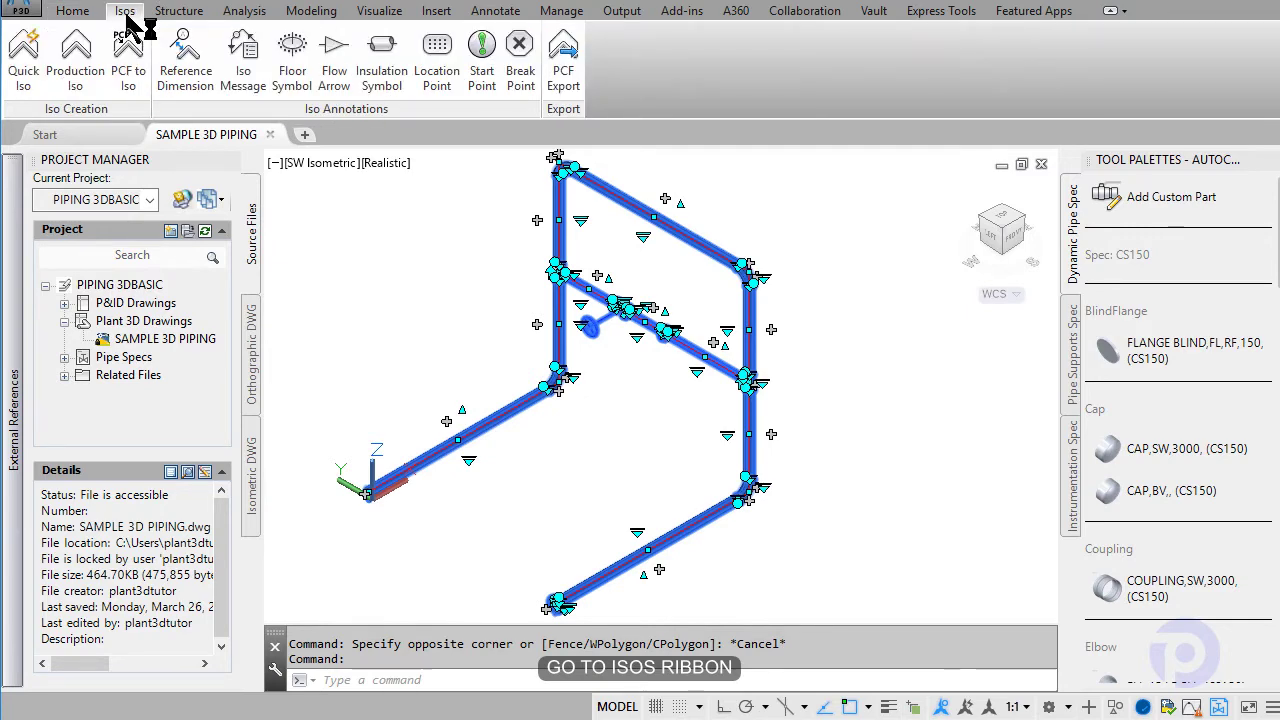
{"action": "left_click", "coordinate": [24, 82]}
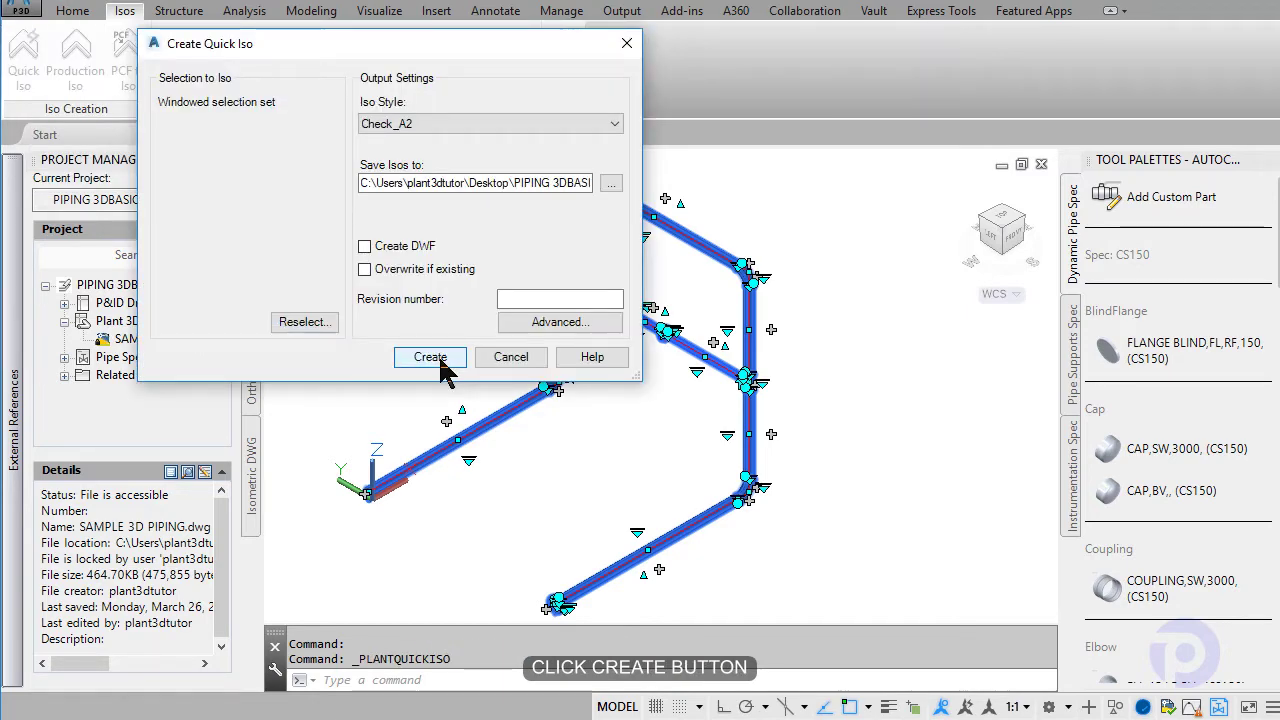
{"action": "left_click", "coordinate": [430, 357]}
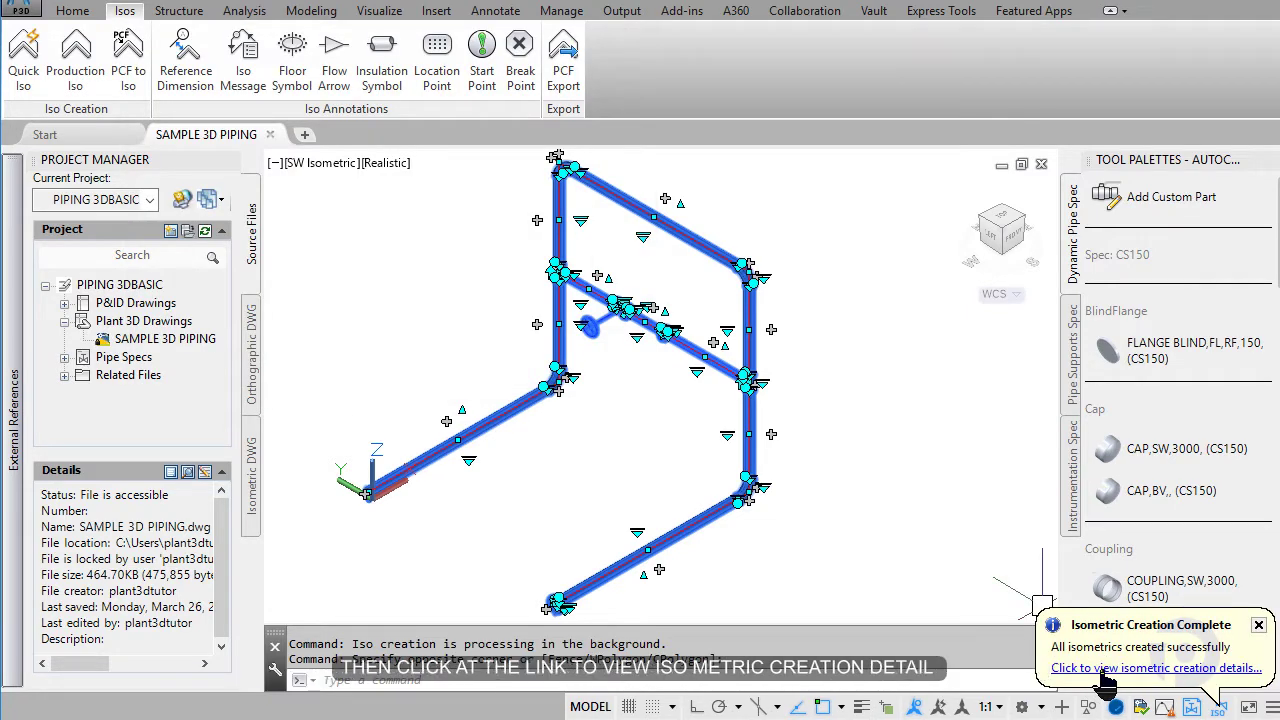
{"action": "left_click", "coordinate": [1105, 670]}
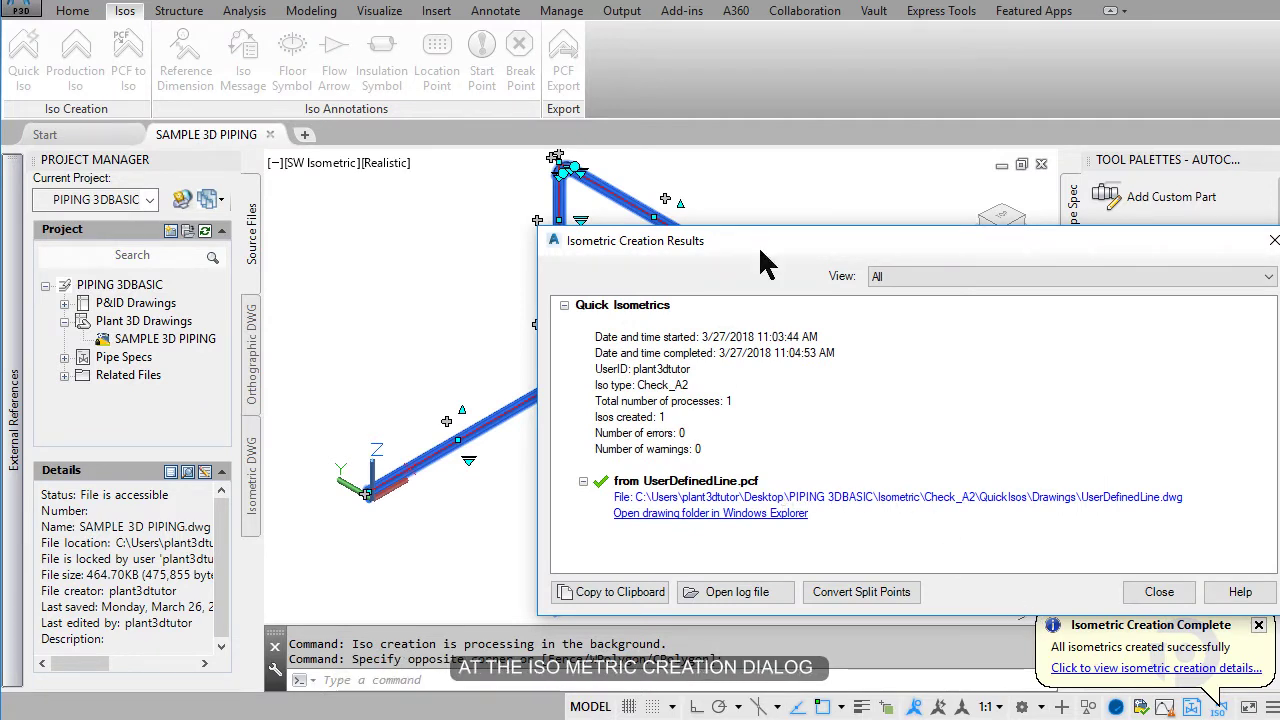
Open UserDefinedLine.dwg and inspect the iso's dimensions and 12-item Bill of Materials.
{"action": "left_click", "coordinate": [848, 497]}
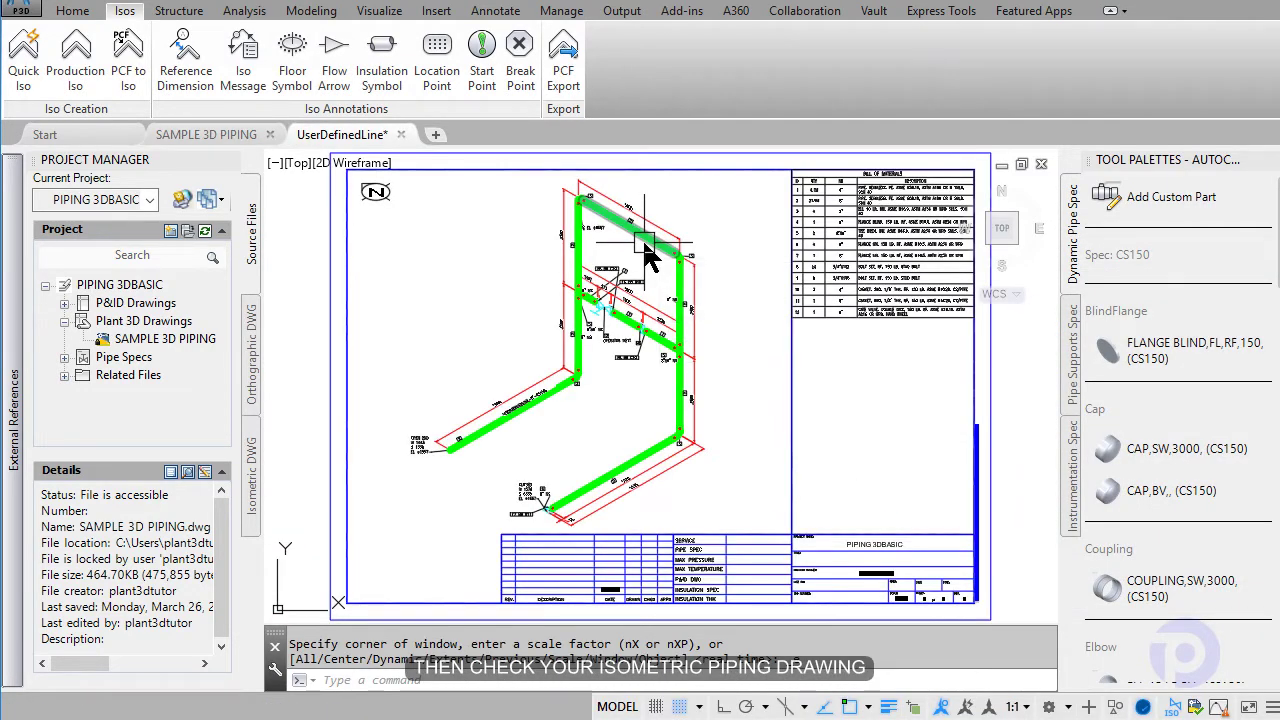
{"action": "scroll", "coordinate": [441, 467], "scroll_direction": "up", "scroll_amount": 5}
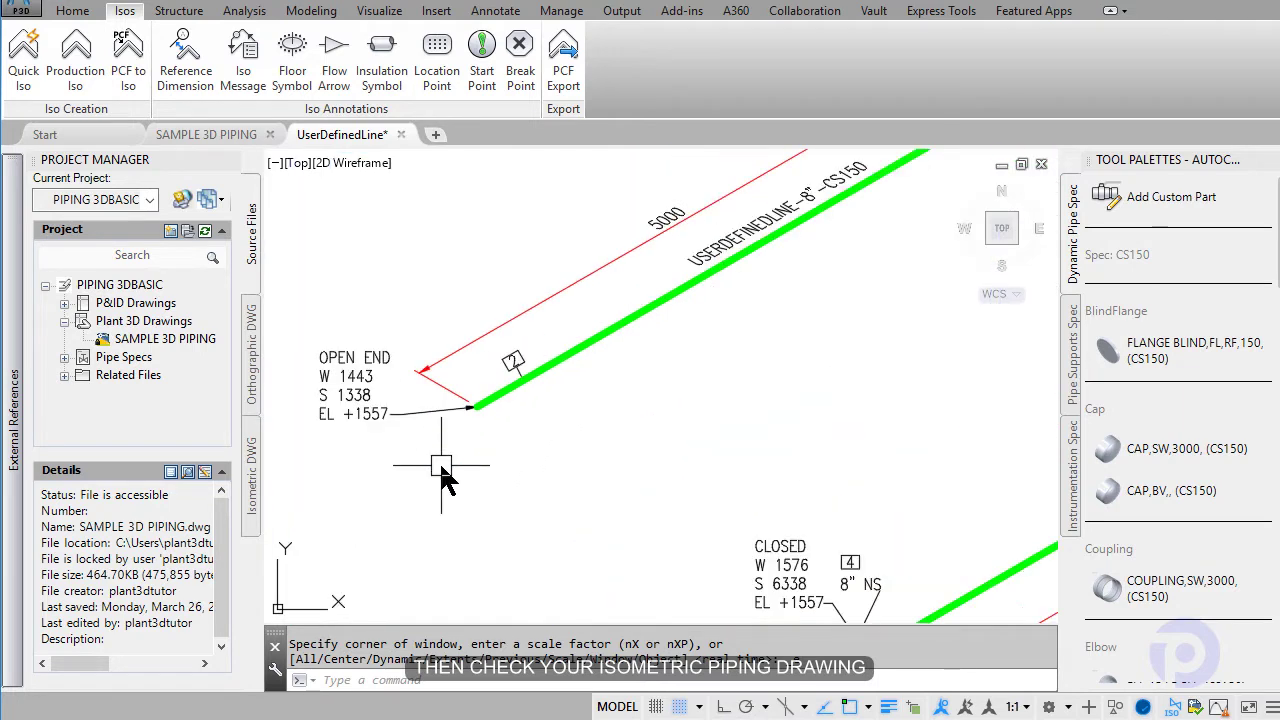
{"action": "scroll", "coordinate": [441, 445], "scroll_direction": "up", "scroll_amount": 2}
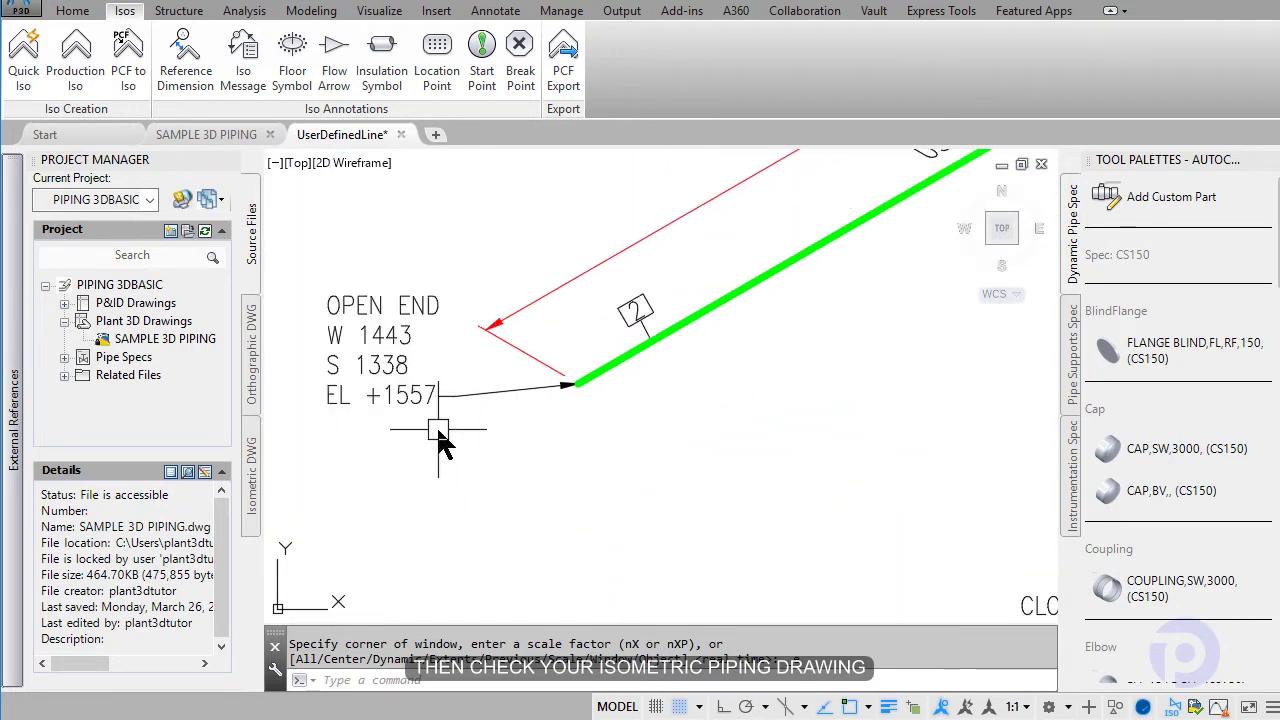
{"action": "scroll", "coordinate": [441, 445], "scroll_direction": "down", "scroll_amount": 5}
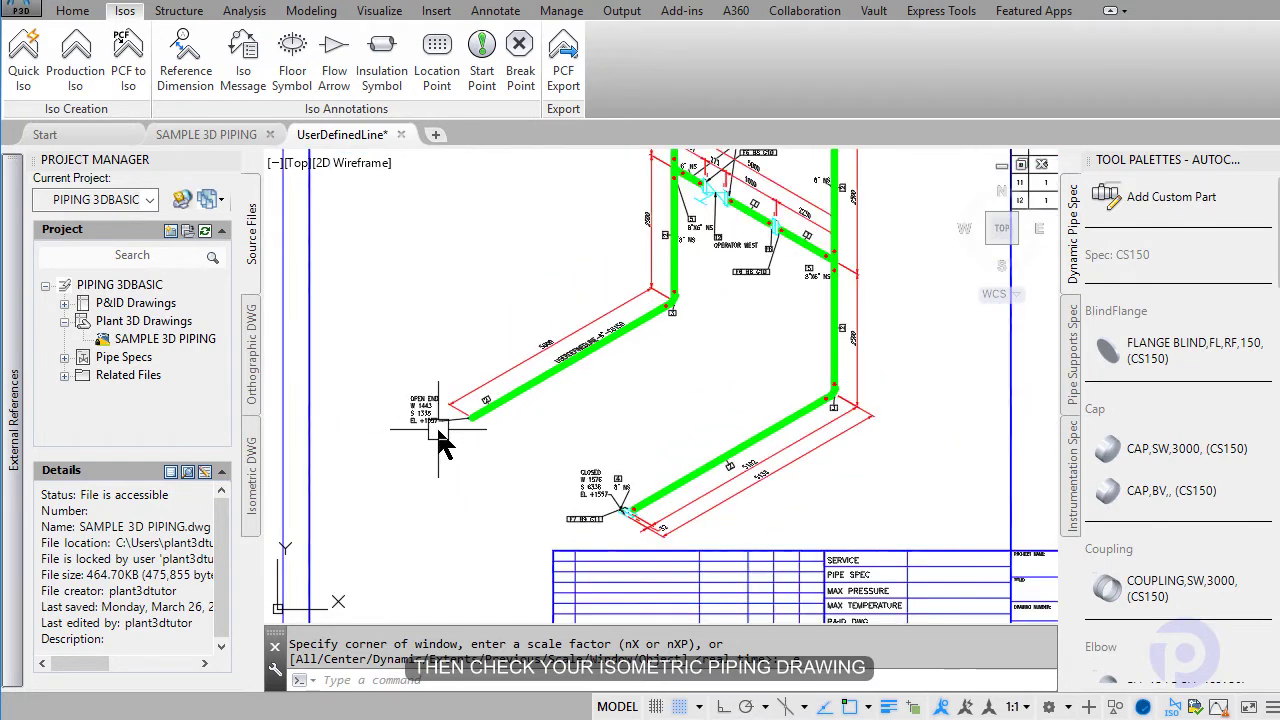
{"action": "scroll", "coordinate": [779, 383], "scroll_direction": "up", "scroll_amount": 2}
{"action": "middle_click_drag", "start_coordinate": [779, 383], "coordinate": [613, 607]}
{"action": "scroll", "coordinate": [623, 561], "scroll_direction": "down", "scroll_amount": 4}
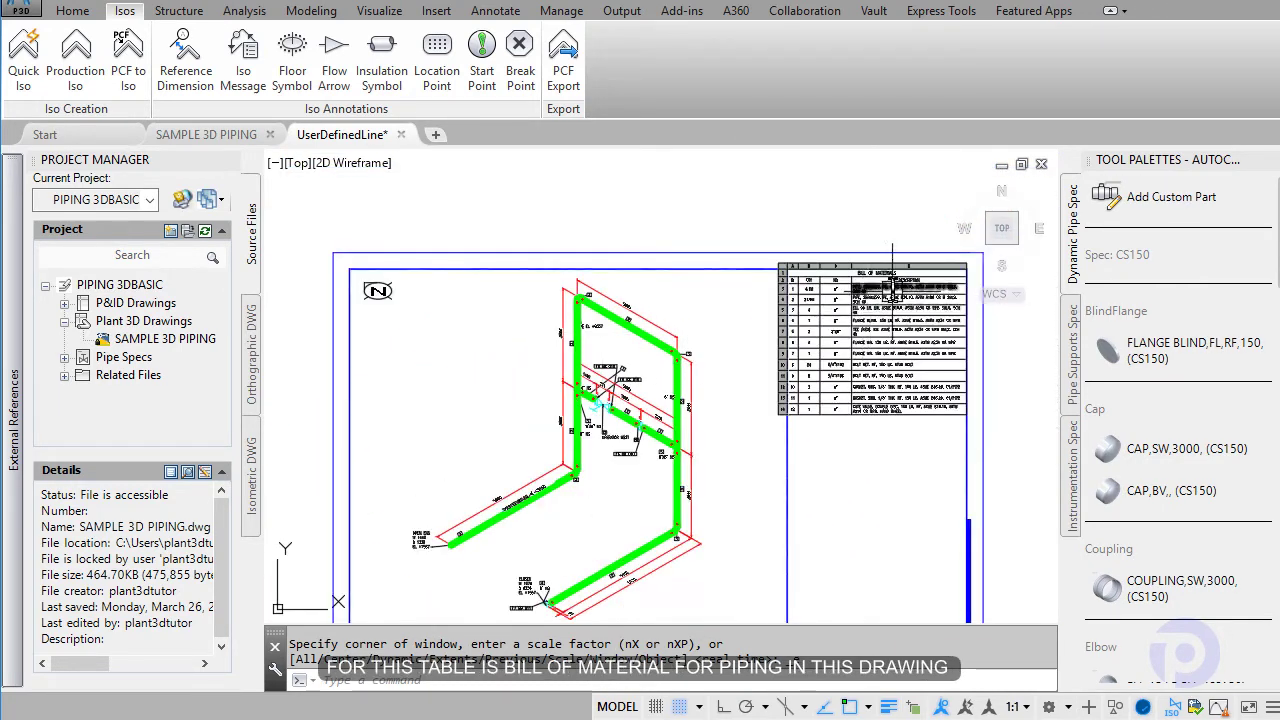
{"action": "scroll", "coordinate": [863, 314], "scroll_direction": "up", "scroll_amount": 6}
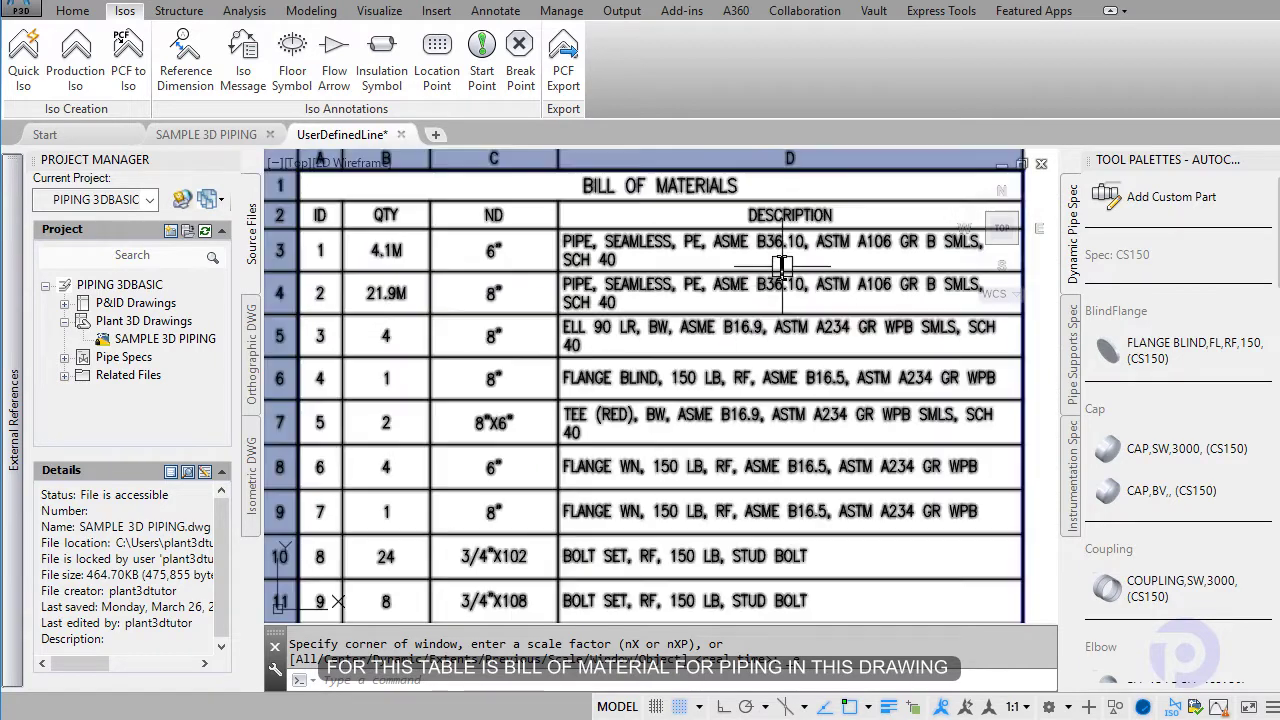
{"action": "scroll", "coordinate": [950, 617], "scroll_direction": "down", "scroll_amount": 2}
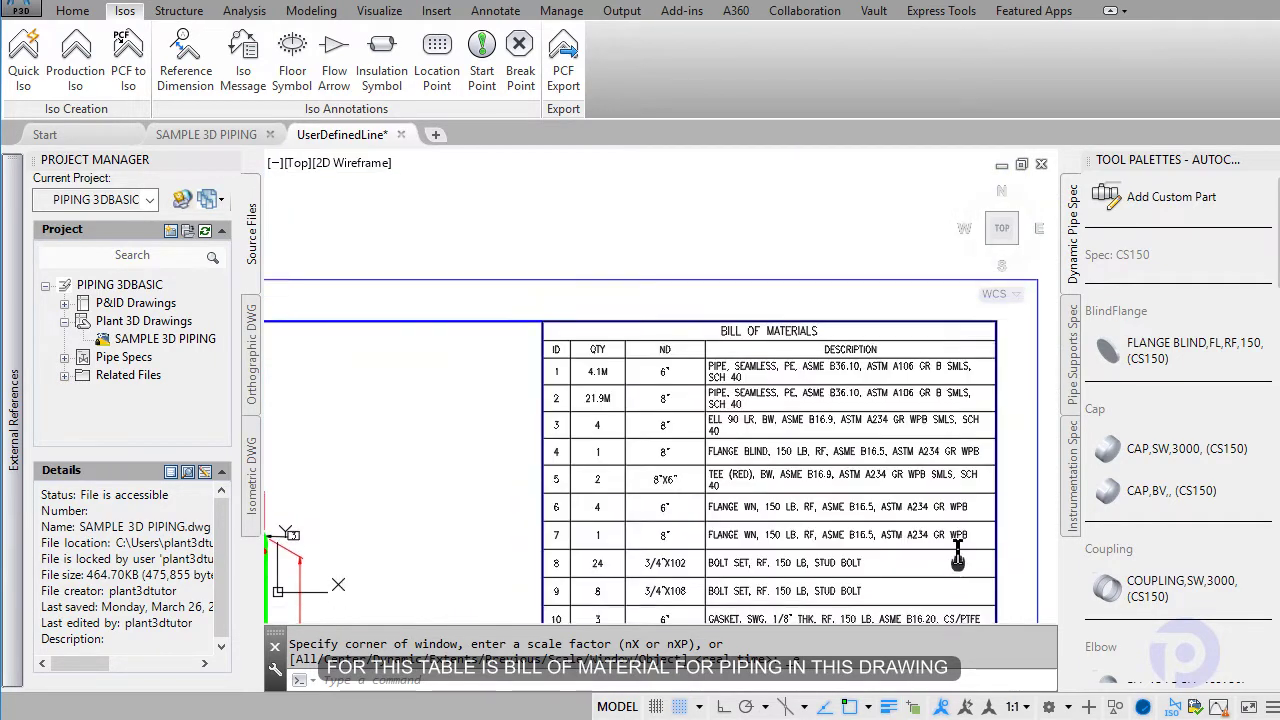
{"action": "scroll", "coordinate": [909, 371], "scroll_direction": "up", "scroll_amount": 2}
{"action": "scroll", "coordinate": [890, 497], "scroll_direction": "up", "scroll_amount": 2}
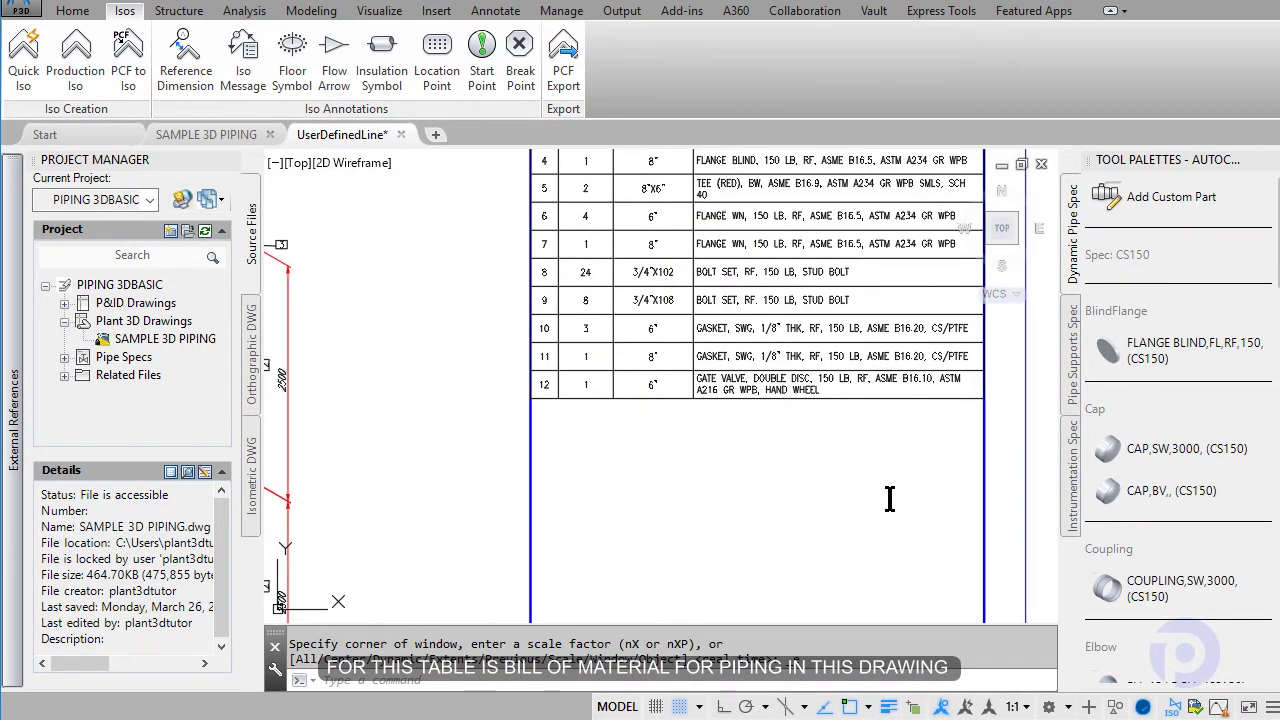
{"action": "middle_click", "coordinate": [890, 497]}
{"action": "middle_click", "coordinate": [890, 497]}
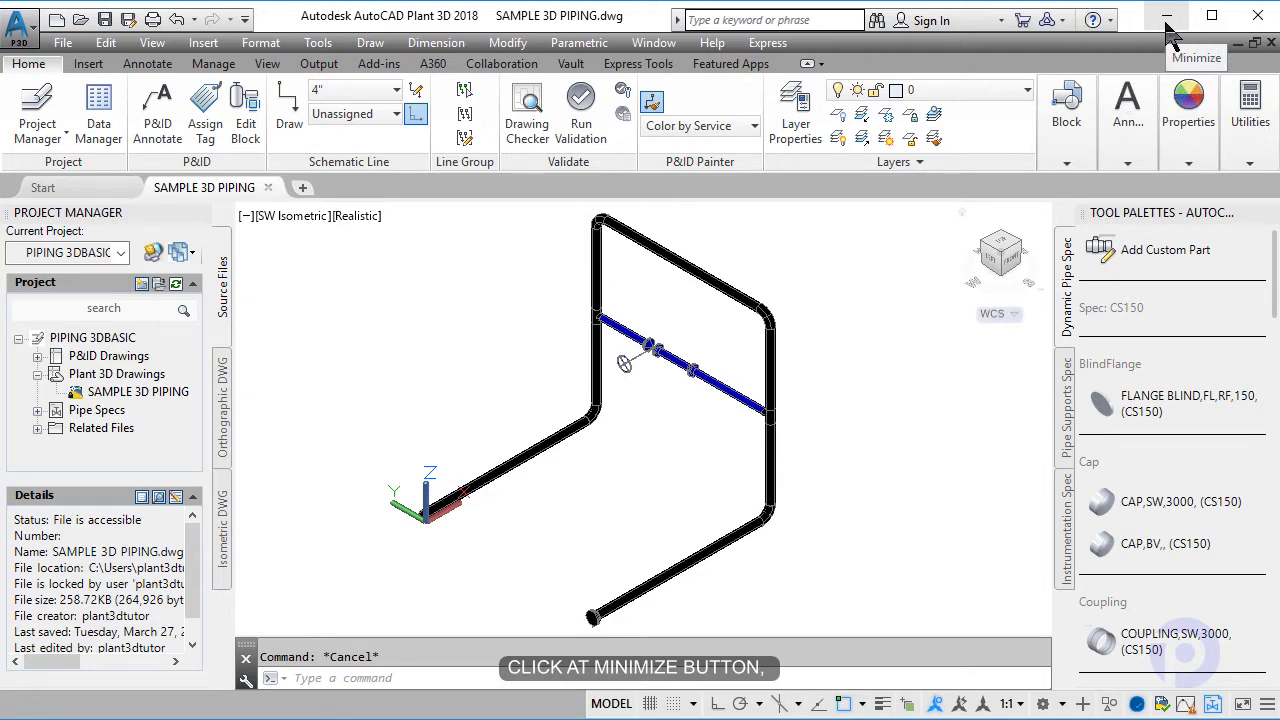
Minimize Plant 3D and launch AutoCAD Plant Report Creator from the desktop.
{"action": "left_click", "coordinate": [1167, 18]}
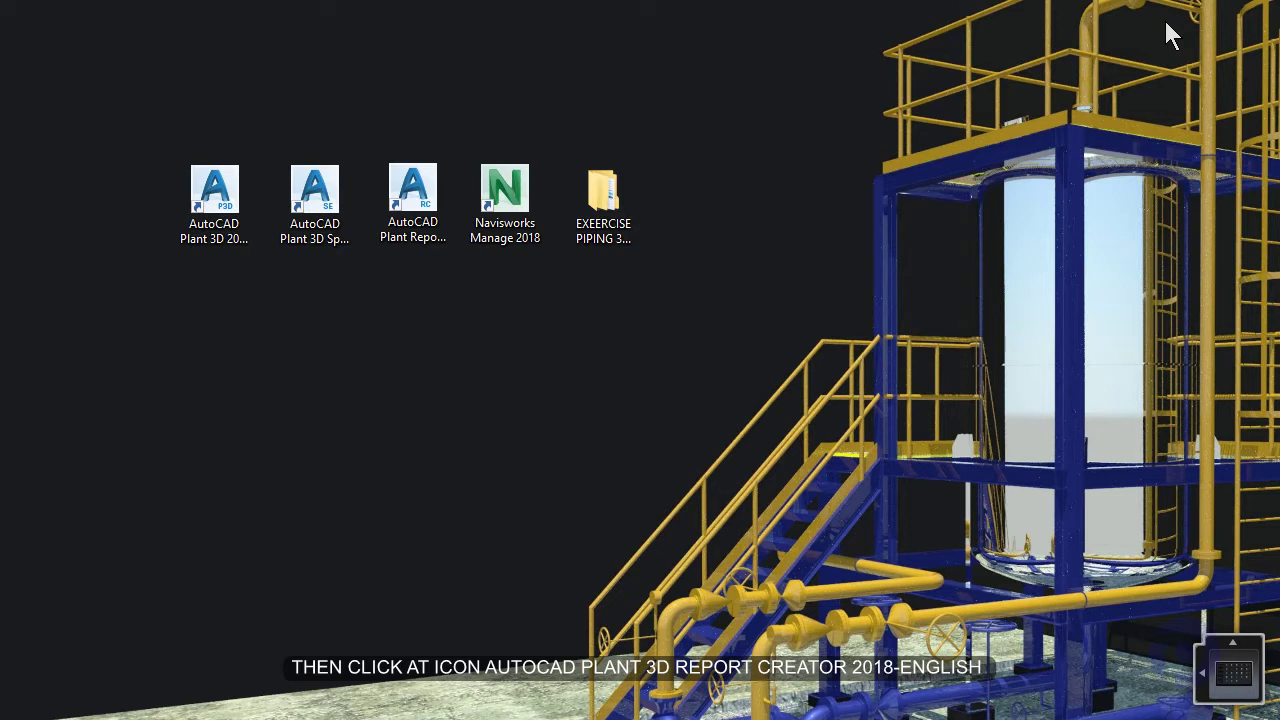
{"action": "left_click", "coordinate": [427, 214]}
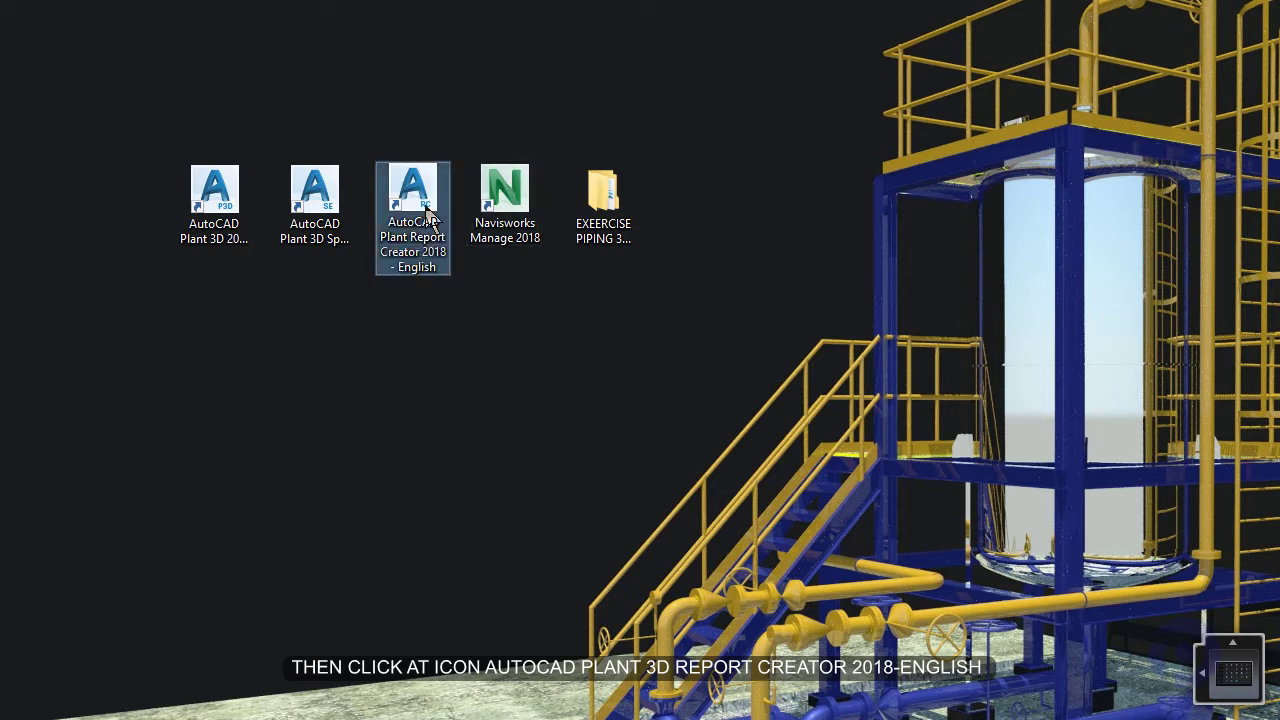
{"action": "double_click", "coordinate": [427, 214]}
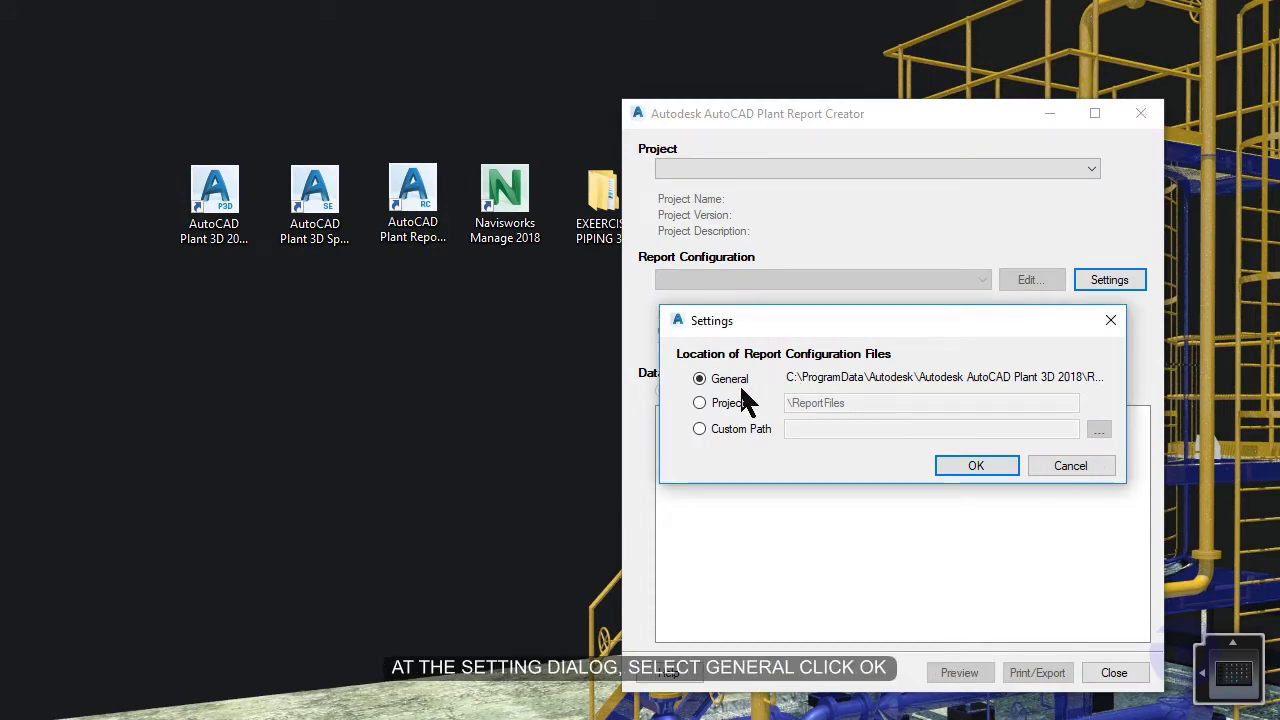
Accept the General location and load Desktop > PIPING 3DBASIC > Project.xml.
{"action": "left_click", "coordinate": [962, 465]}
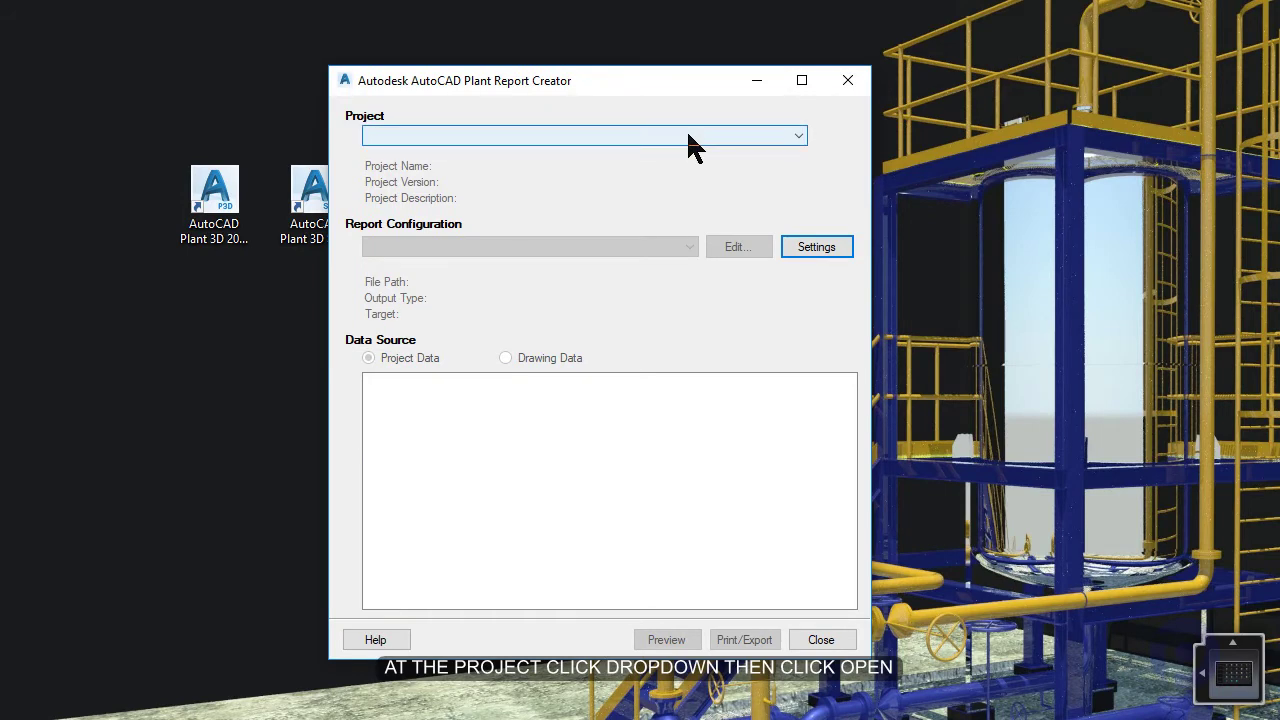
{"action": "left_click", "coordinate": [688, 135]}
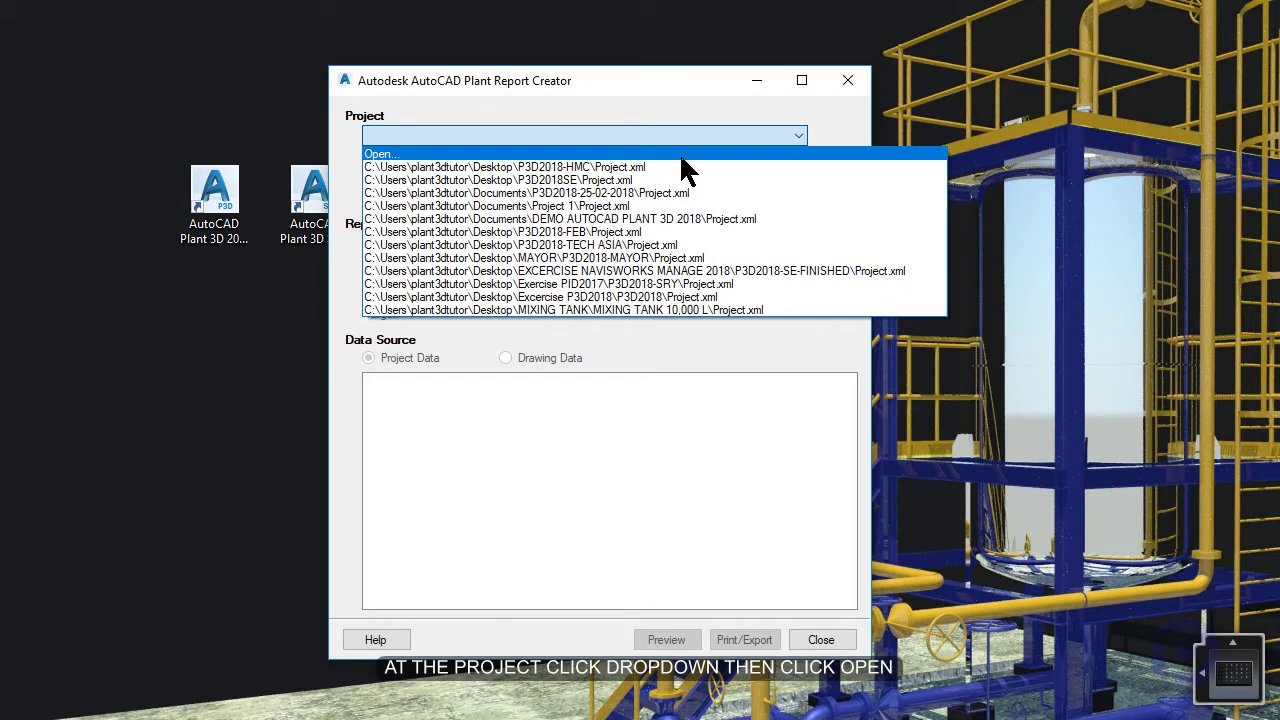
{"action": "left_click", "coordinate": [680, 155]}
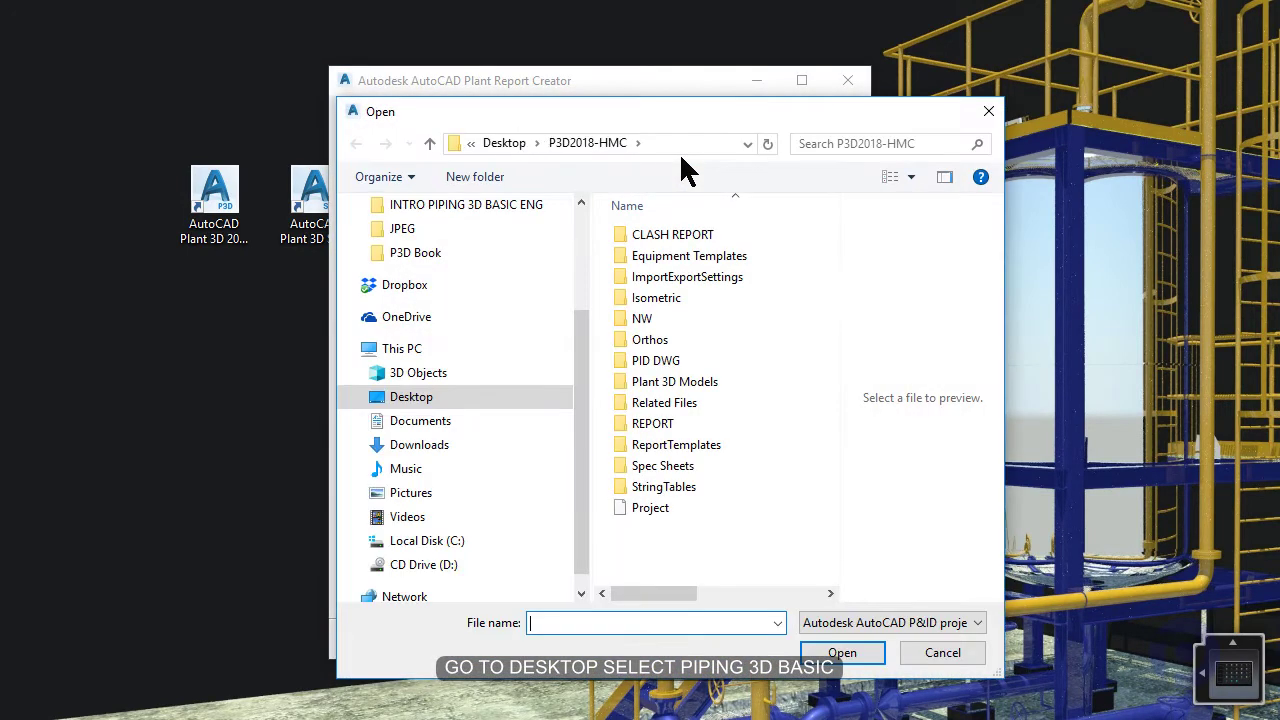
{"action": "left_click", "coordinate": [457, 397]}
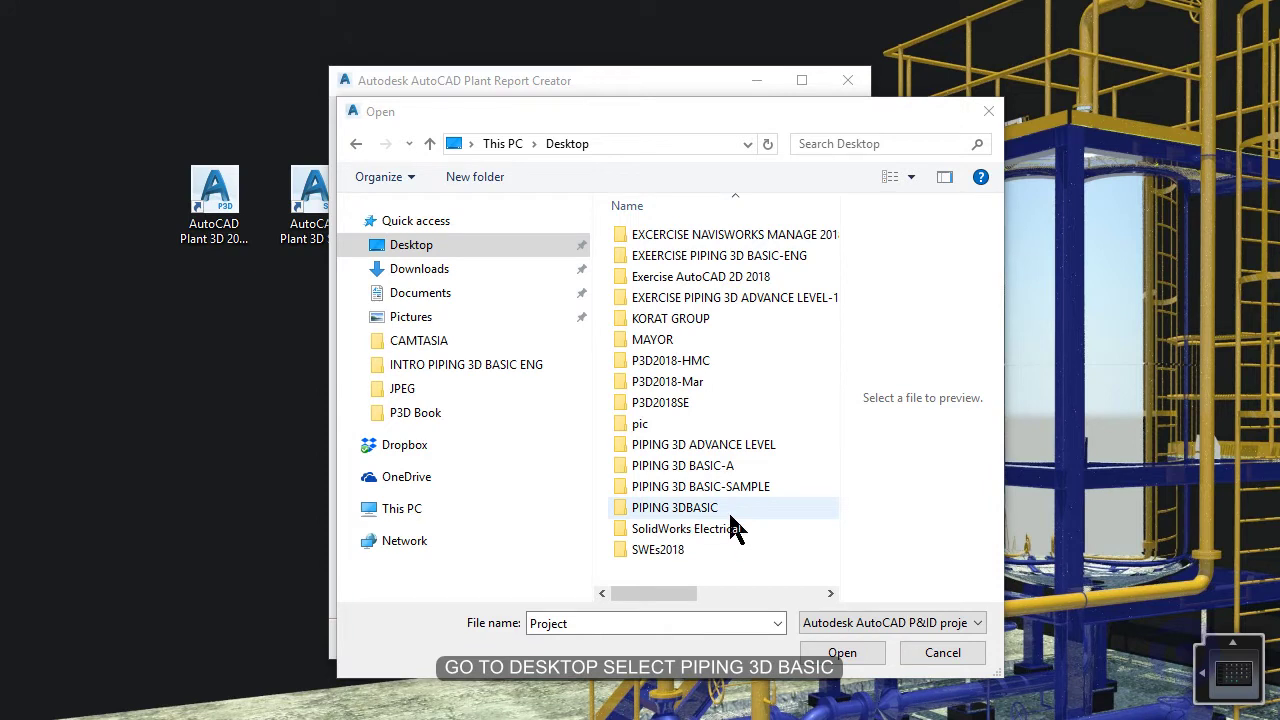
{"action": "double_click", "coordinate": [728, 510]}
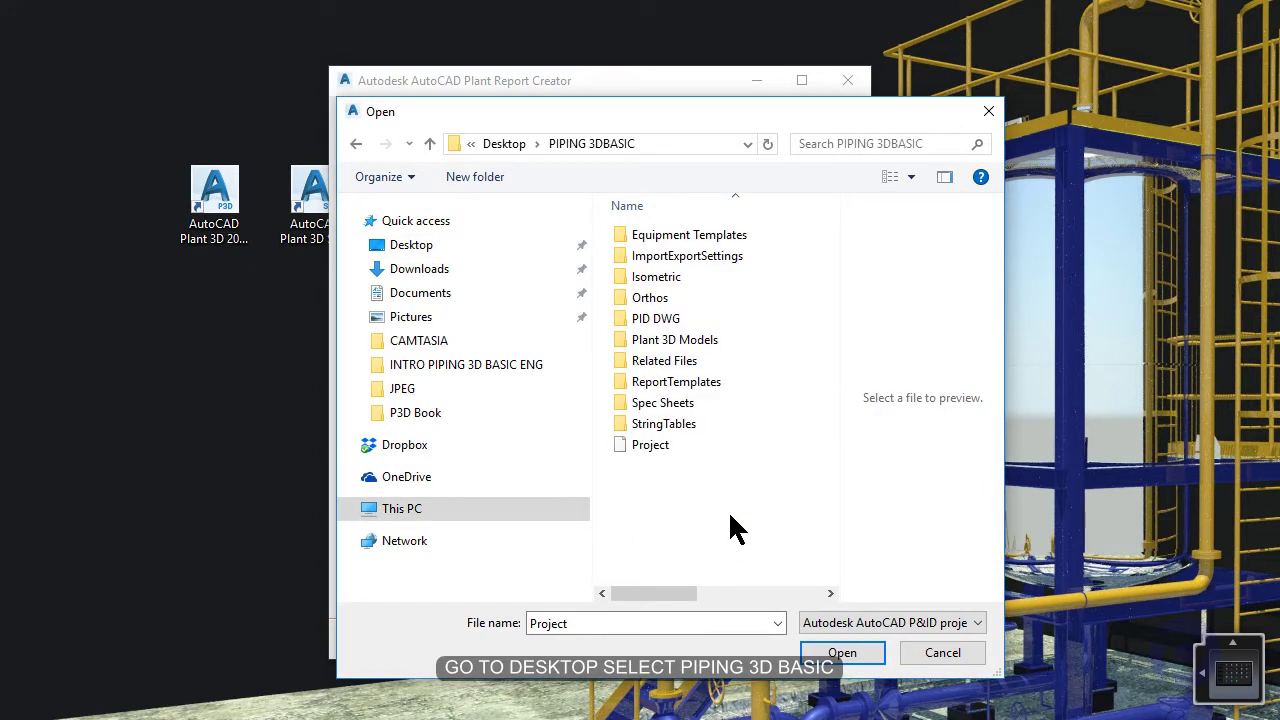
{"action": "left_click", "coordinate": [674, 450]}
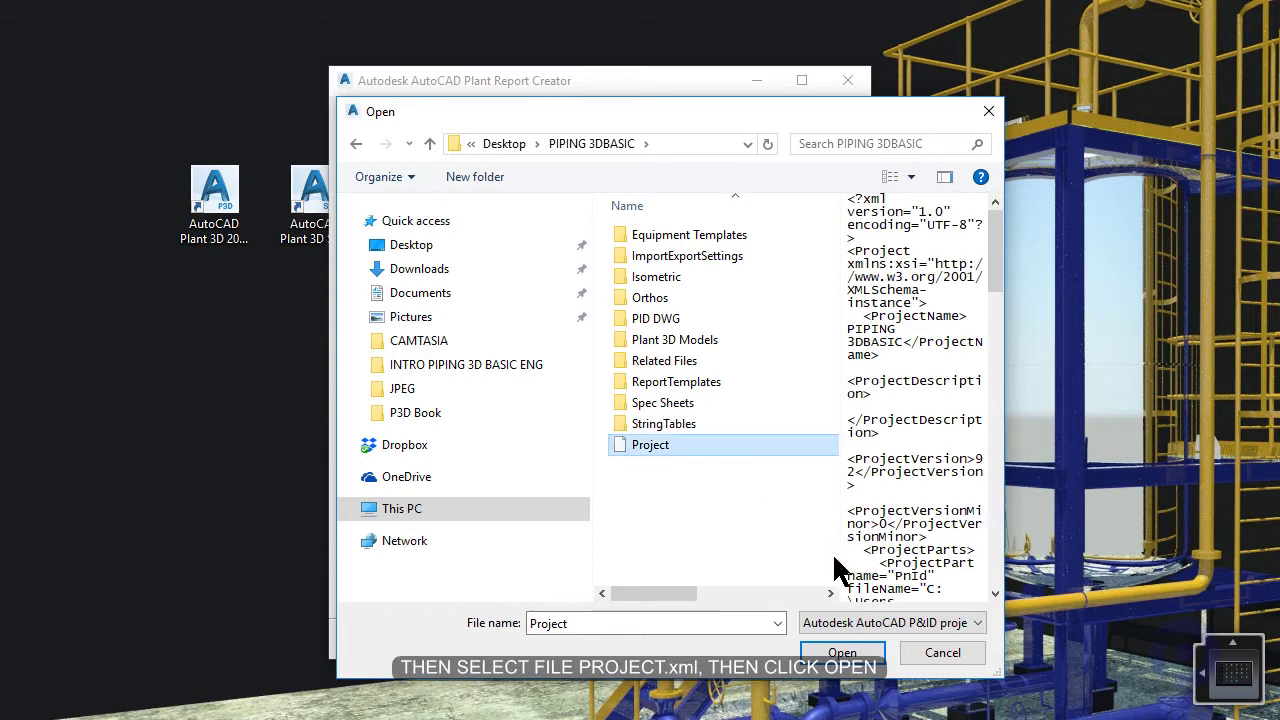
{"action": "left_click", "coordinate": [858, 660]}
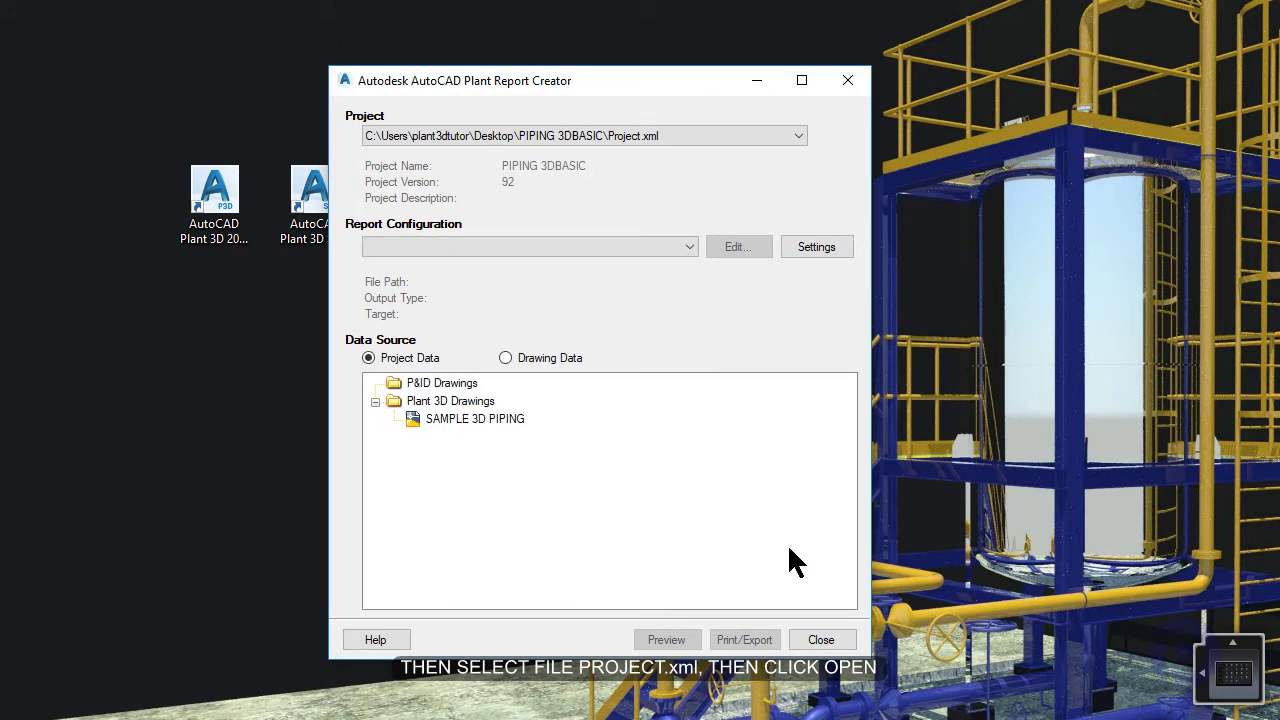
Preview the 3D Parts bill of materials report and bring up its export options.
{"action": "left_click", "coordinate": [526, 248]}
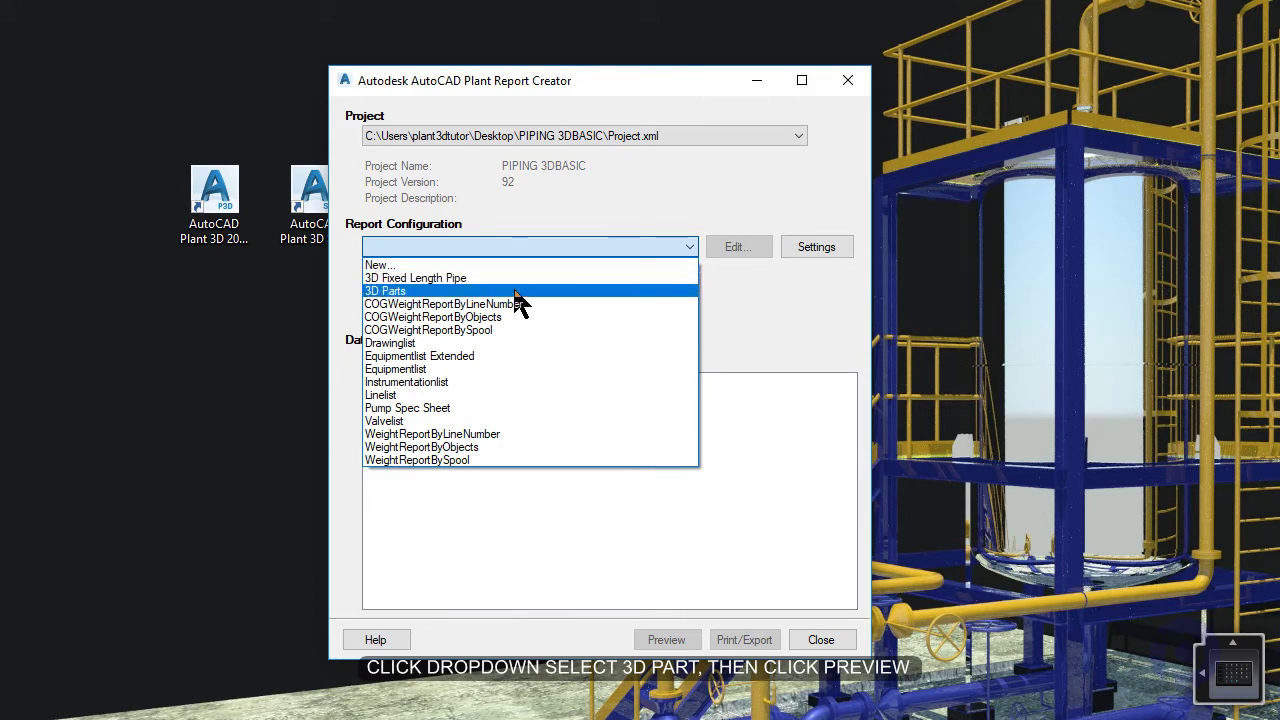
{"action": "left_click", "coordinate": [515, 291]}
{"action": "left_click", "coordinate": [667, 640]}
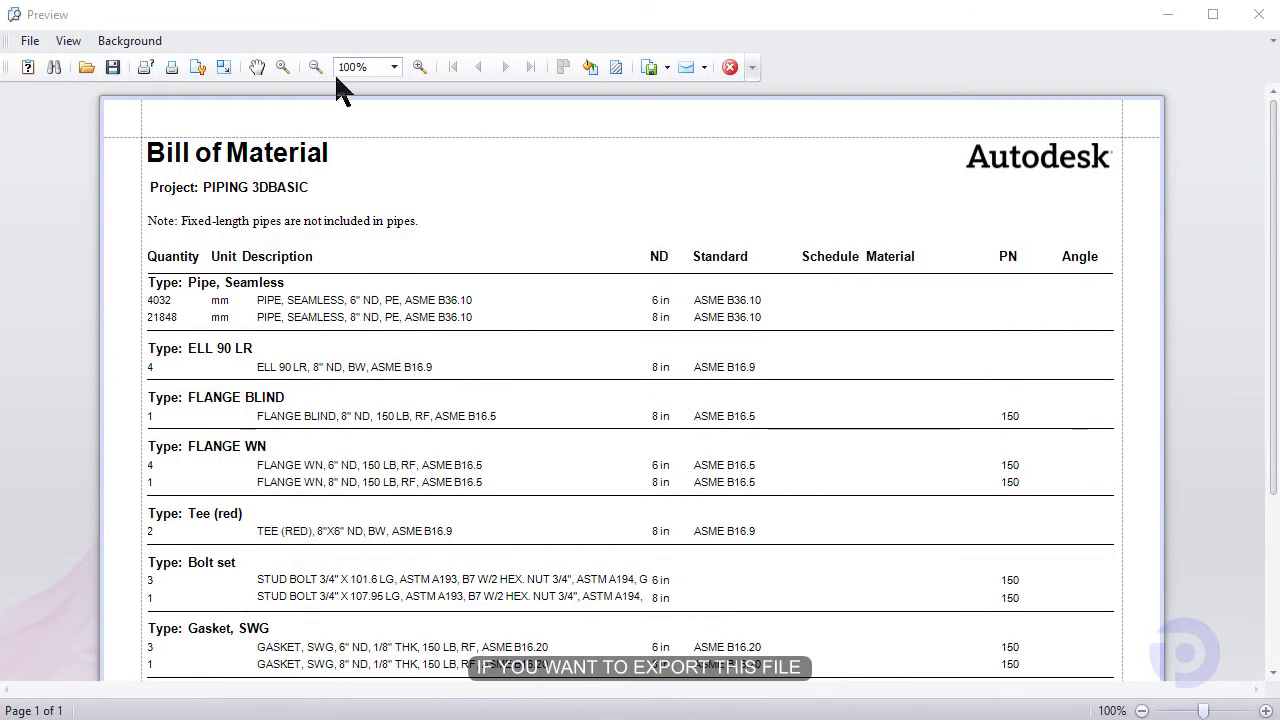
{"action": "left_click", "coordinate": [30, 44]}
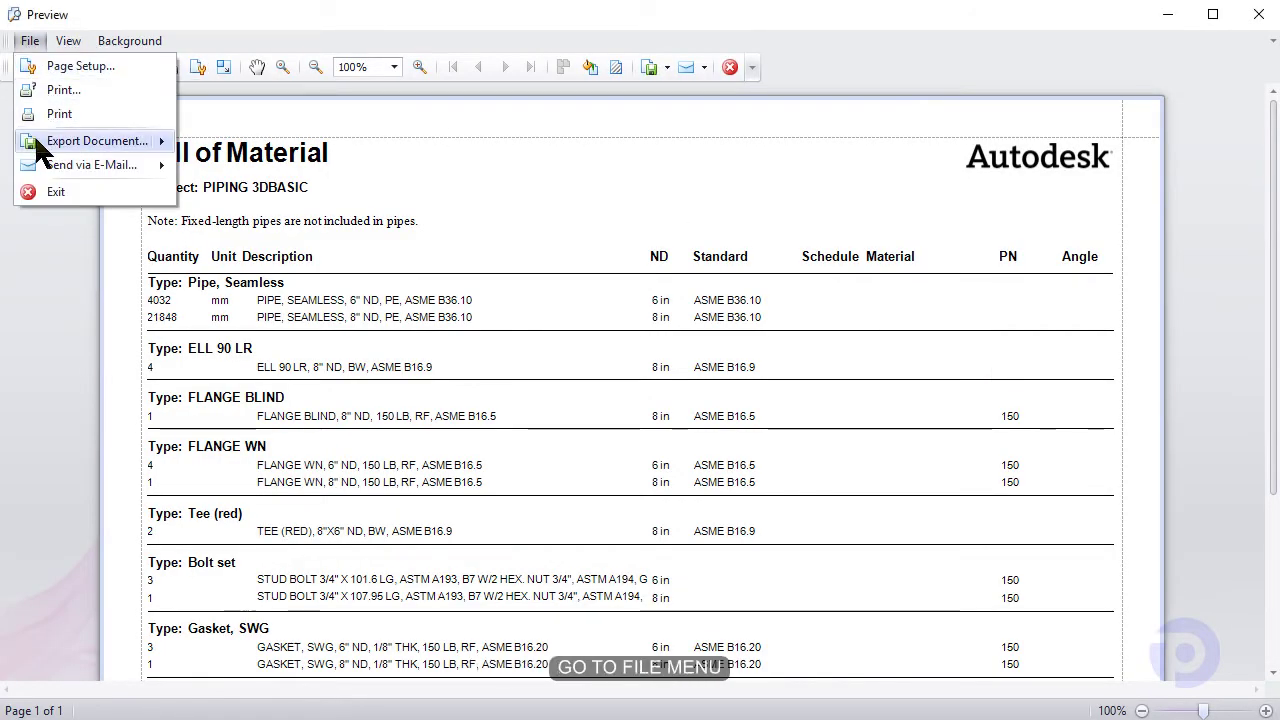
{"action": "mouse_move", "coordinate": [52, 146]}
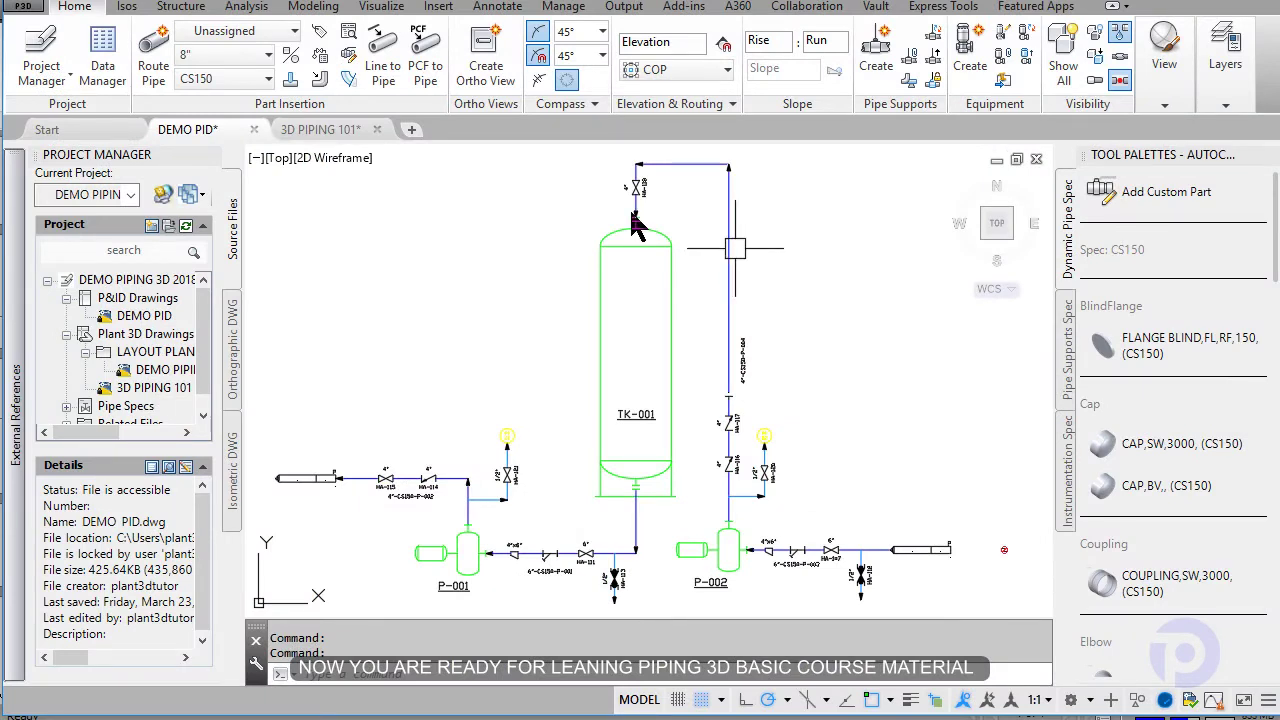
Switch to the 3D PIPING 101 drawing and zoom around the tank, structure and valves.
{"action": "left_click", "coordinate": [328, 130]}
{"action": "scroll", "coordinate": [627, 324], "scroll_direction": "down", "scroll_amount": 1}
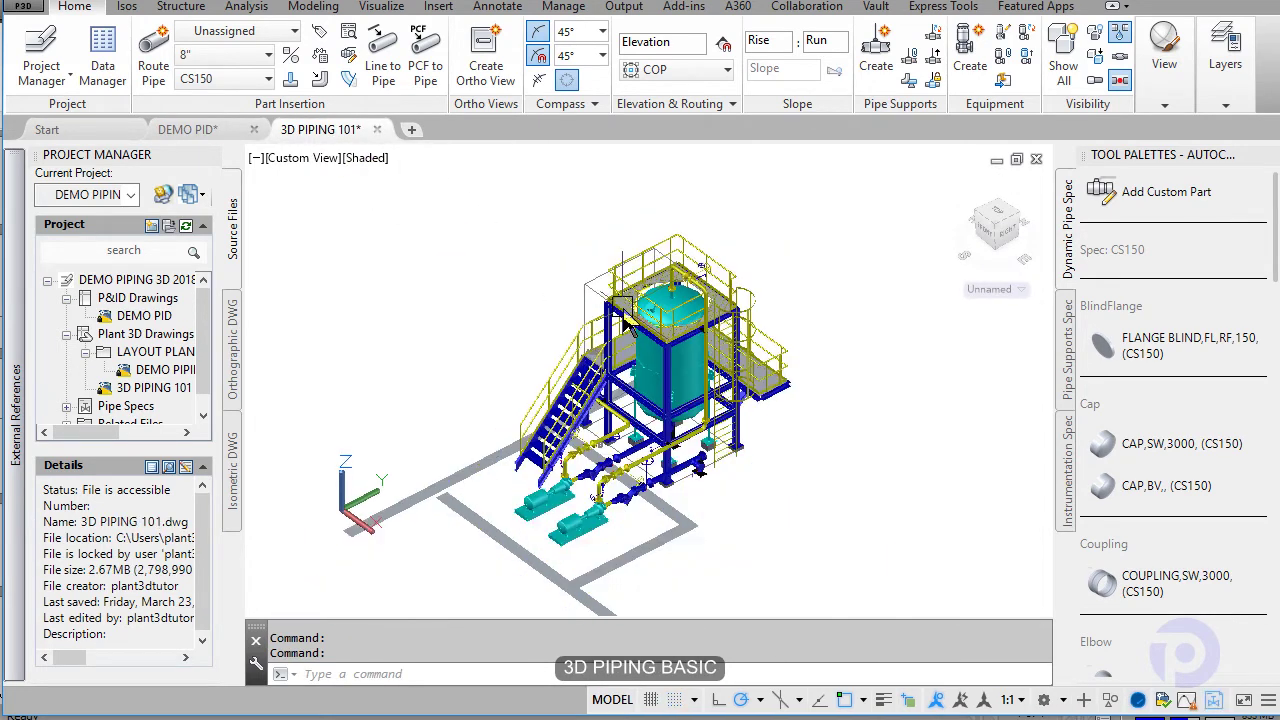
{"action": "scroll", "coordinate": [713, 360], "scroll_direction": "up", "scroll_amount": 1}
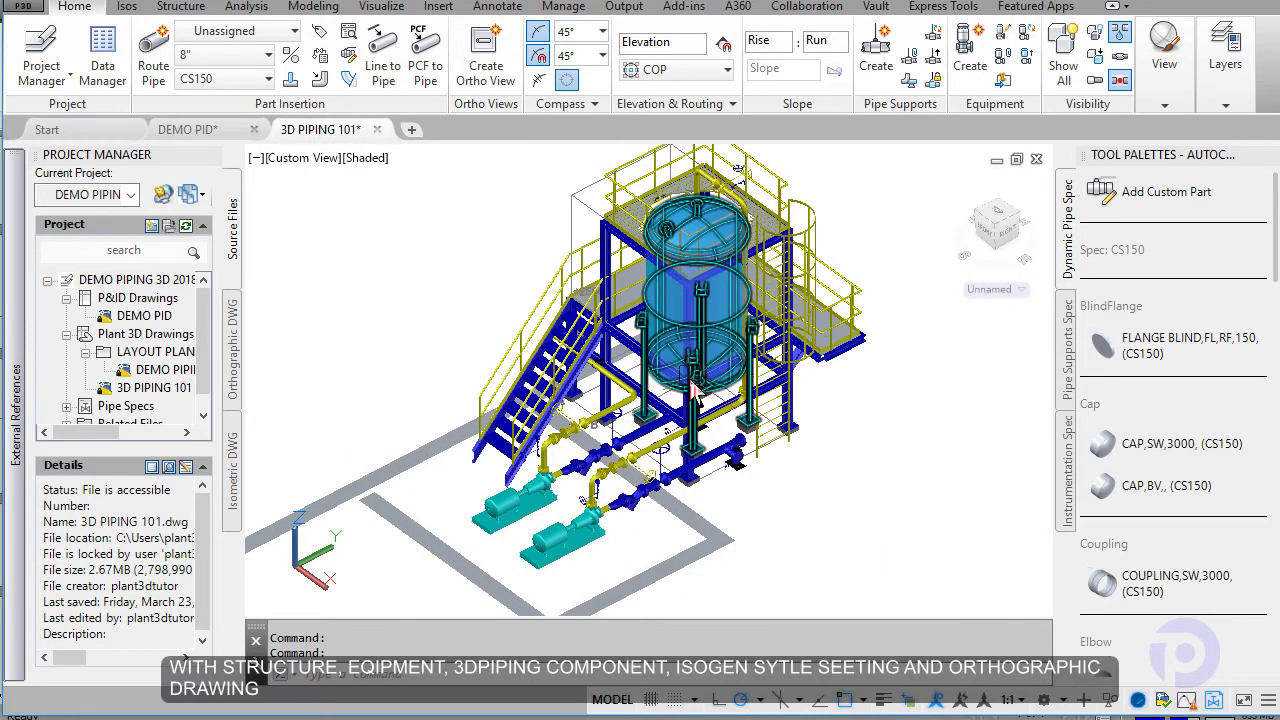
{"action": "scroll", "coordinate": [713, 360], "scroll_direction": "up", "scroll_amount": 2}
{"action": "middle_click_drag", "start_coordinate": [585, 535], "coordinate": [600, 565]}
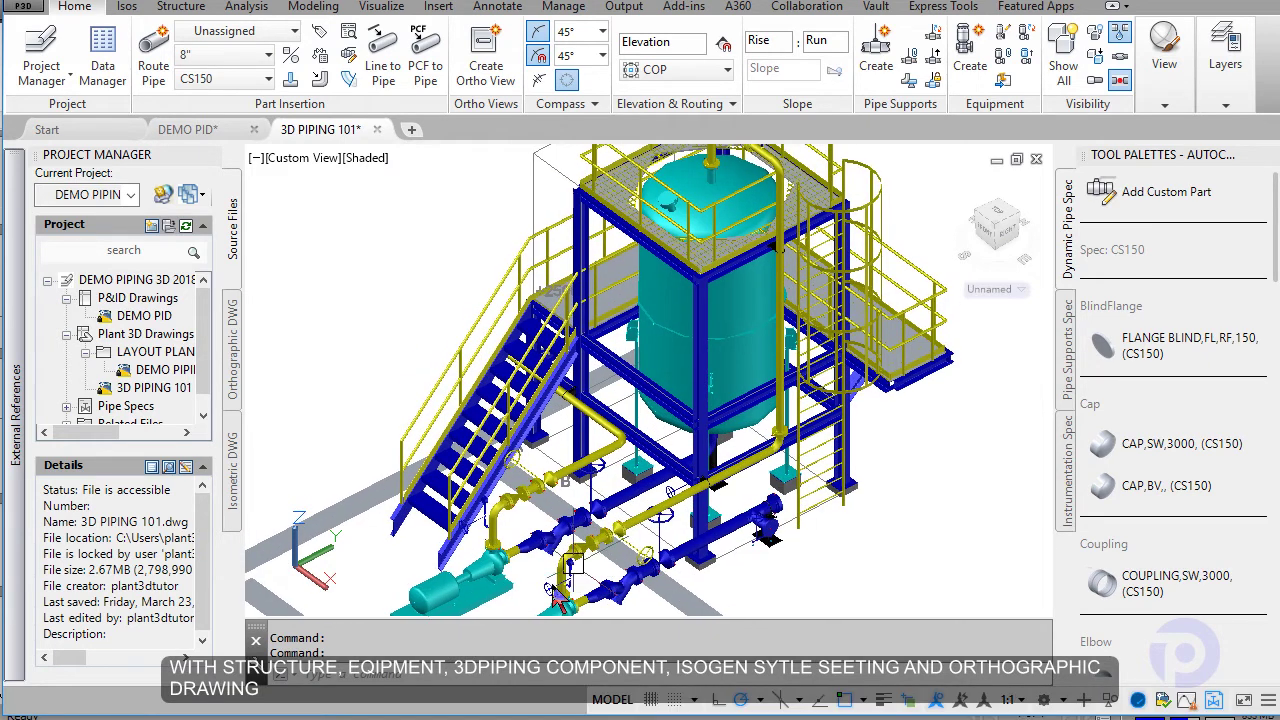
{"action": "scroll", "coordinate": [590, 570], "scroll_direction": "up", "scroll_amount": 1}
{"action": "scroll", "coordinate": [580, 537], "scroll_direction": "down", "scroll_amount": 2}
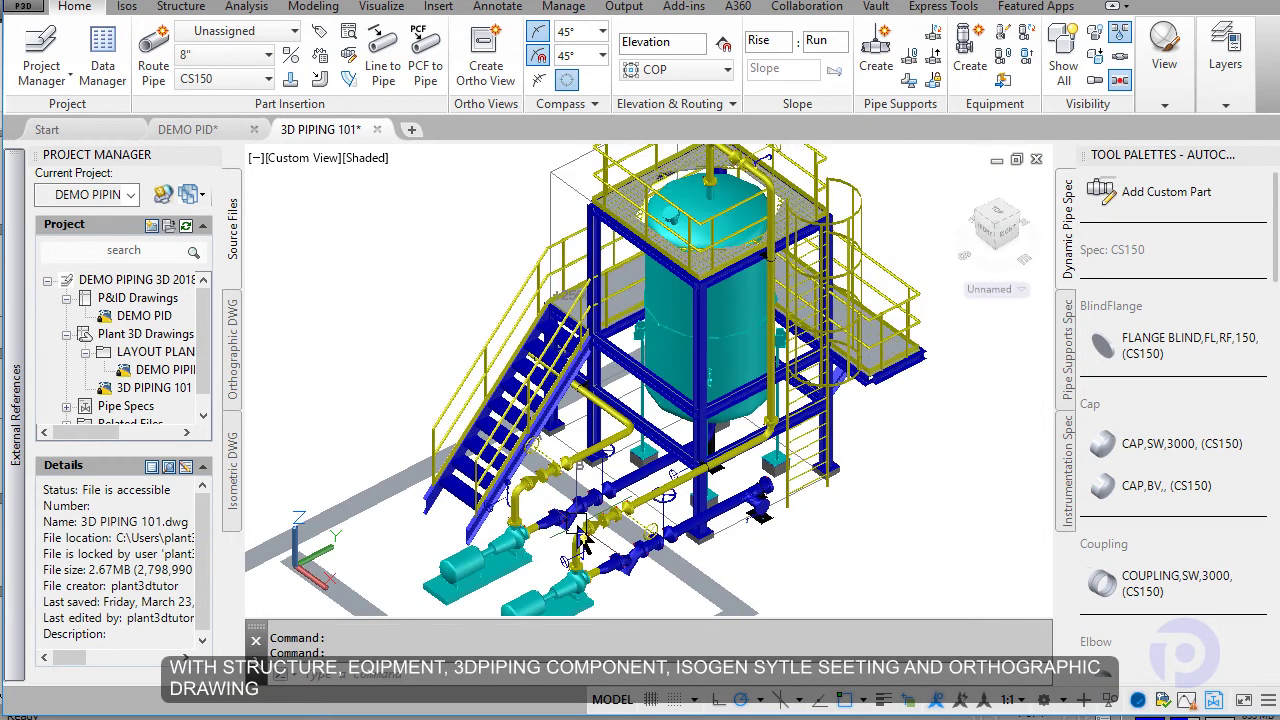